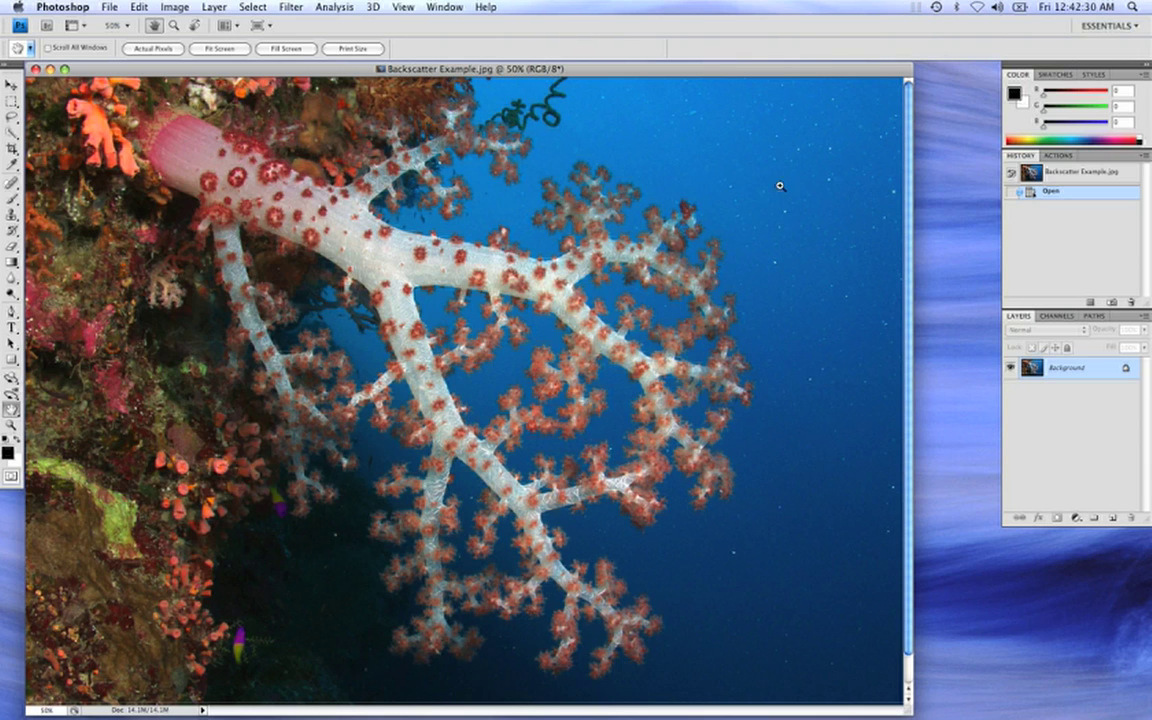
# Apply the Dust & Scratches filter to the whole image with a radius of 5 pixels and threshold 0.
pyautogui.click(786, 258)
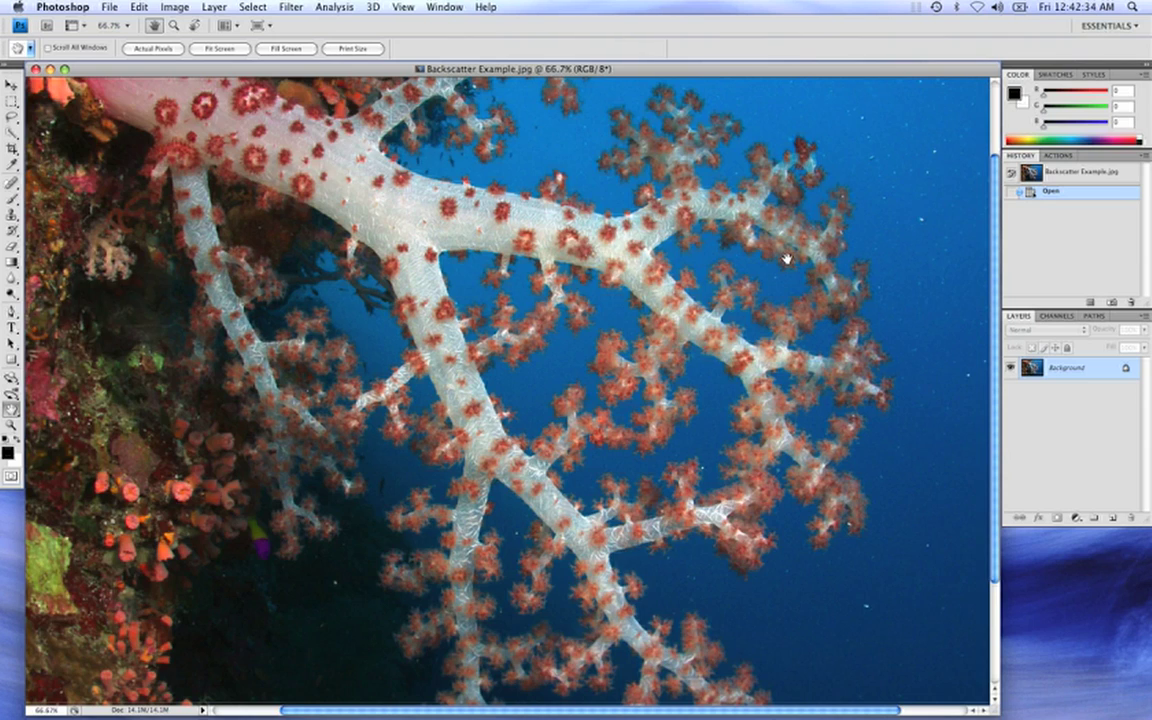
pyautogui.press('super+plus')
pyautogui.moveTo(840, 180); pyautogui.dragTo(598, 535)
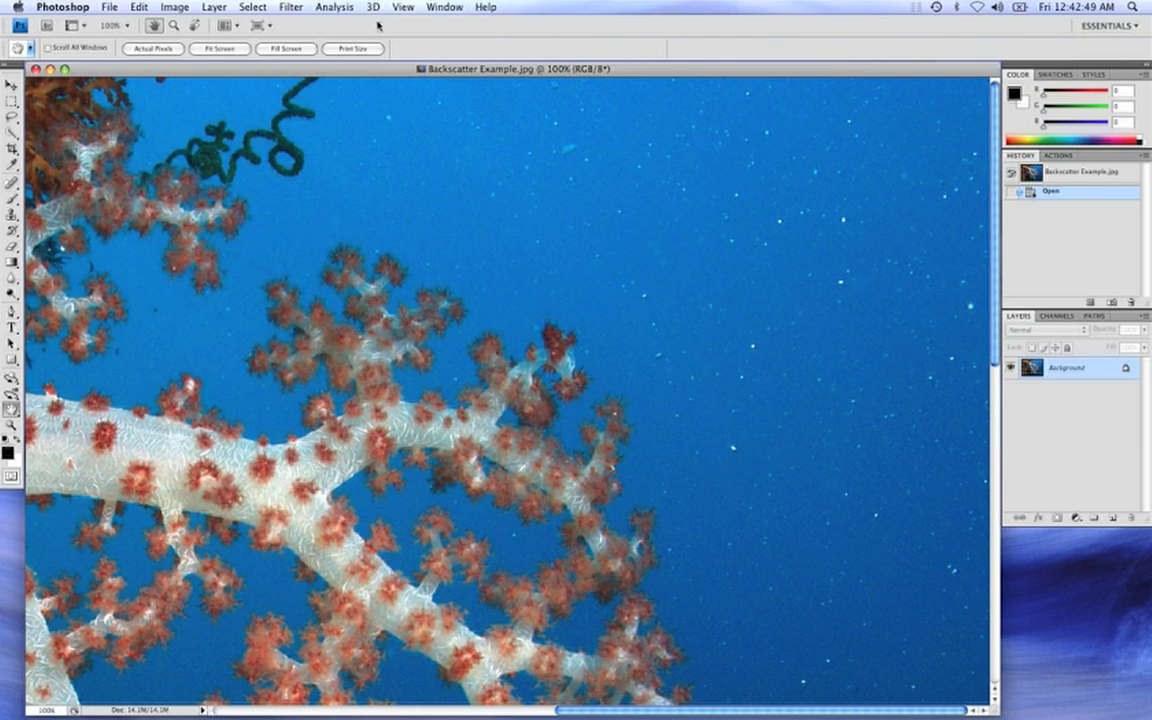
pyautogui.click(280, 6)
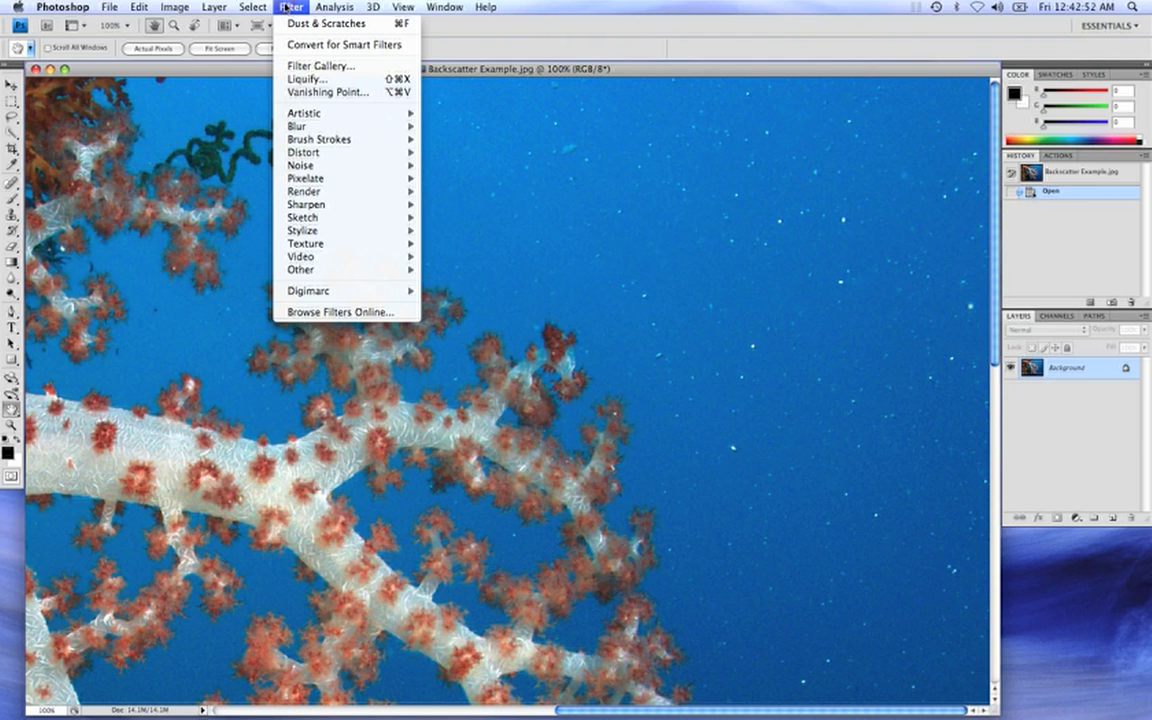
pyautogui.moveTo(358, 165)
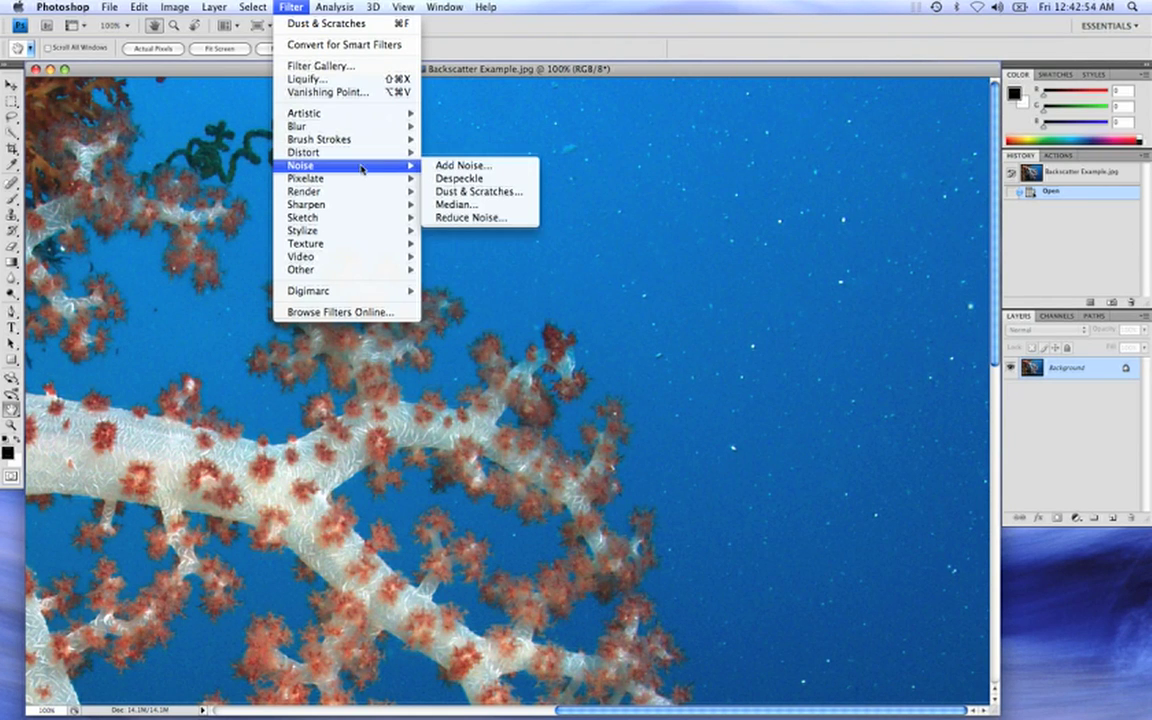
pyautogui.click(470, 190)
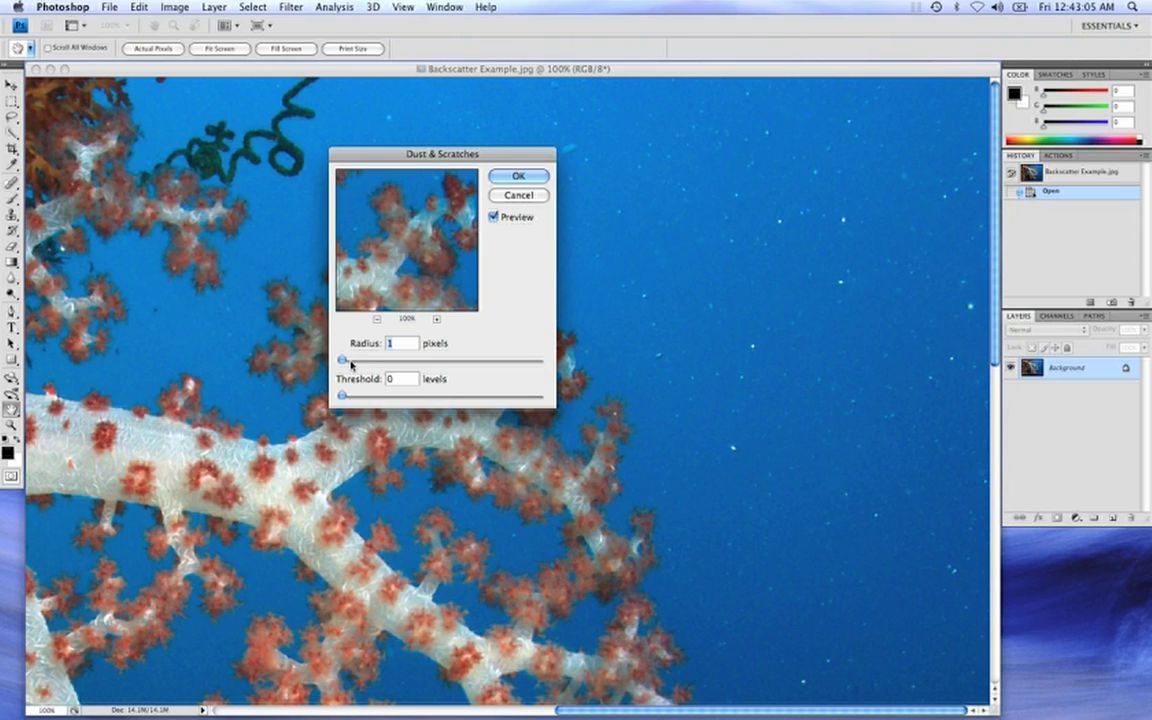
pyautogui.moveTo(340, 362); pyautogui.dragTo(344, 364)
pyautogui.moveTo(345, 362); pyautogui.dragTo(350, 362)
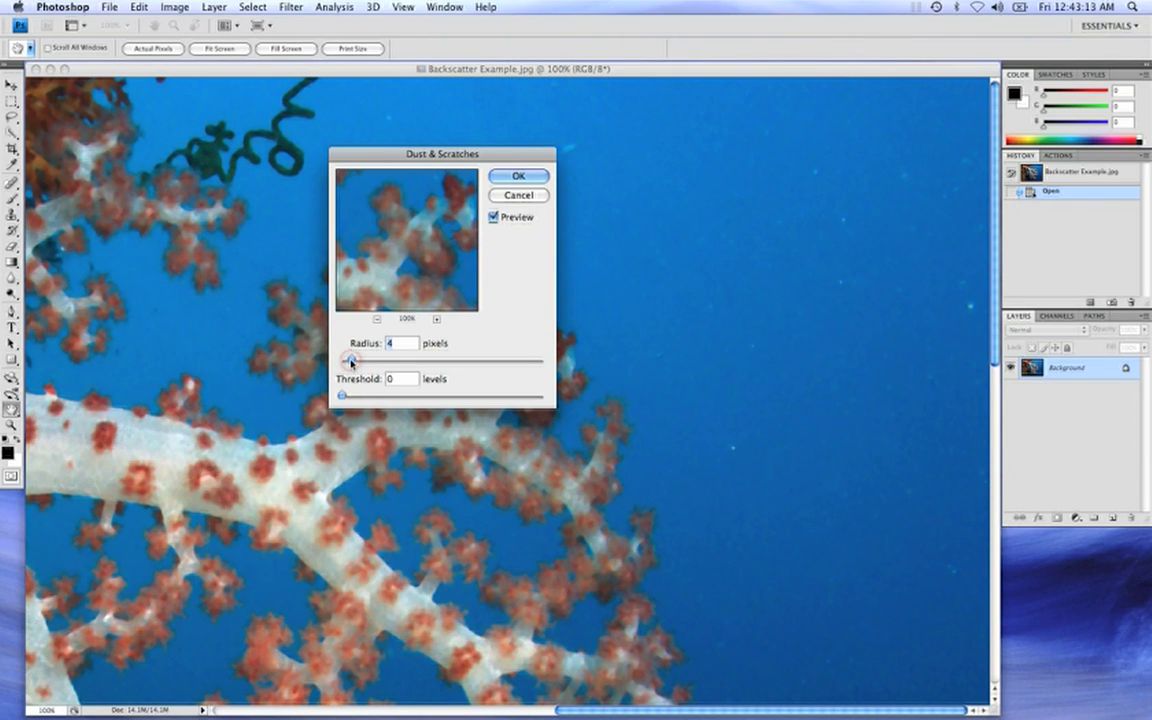
pyautogui.moveTo(351, 363); pyautogui.dragTo(354, 362)
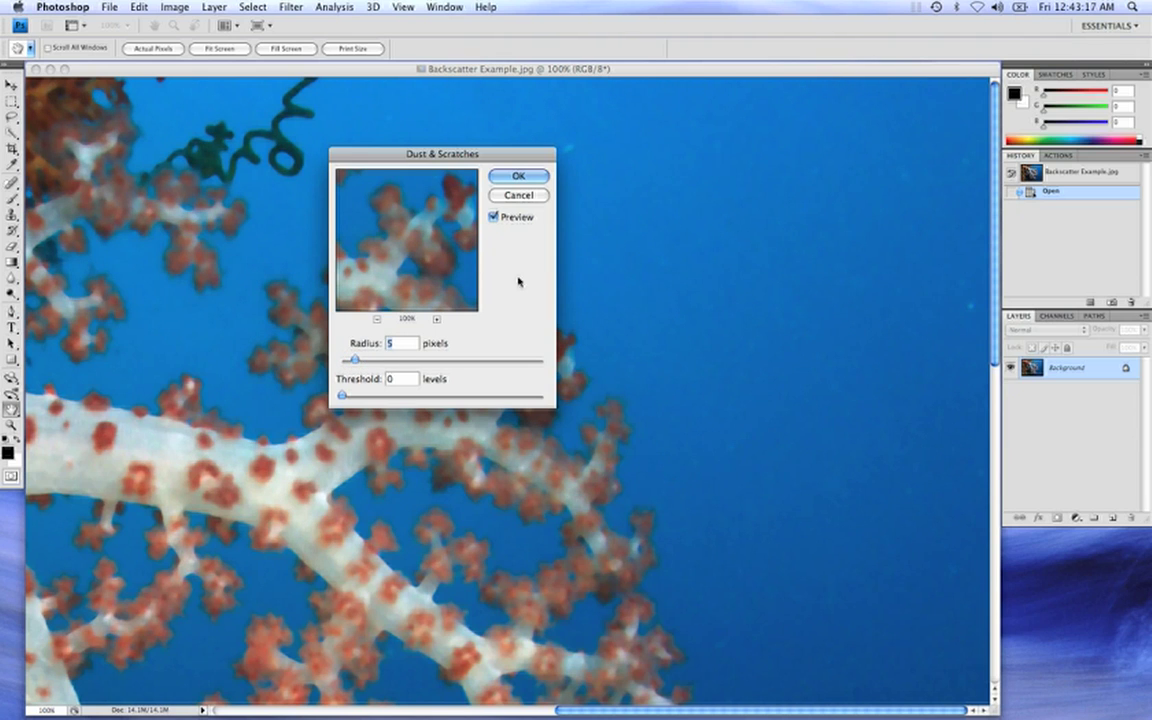
pyautogui.click(525, 176)
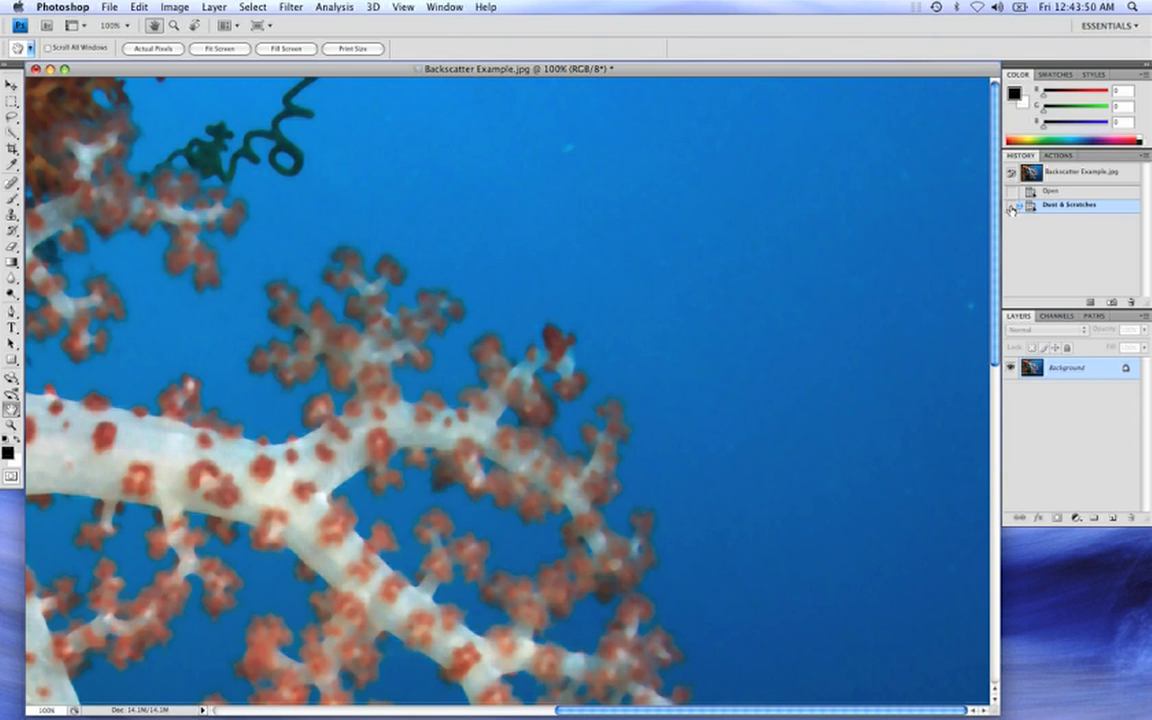
# Make the Dust & Scratches state the history brush source and return the image to its Open state.
pyautogui.click(1011, 207)
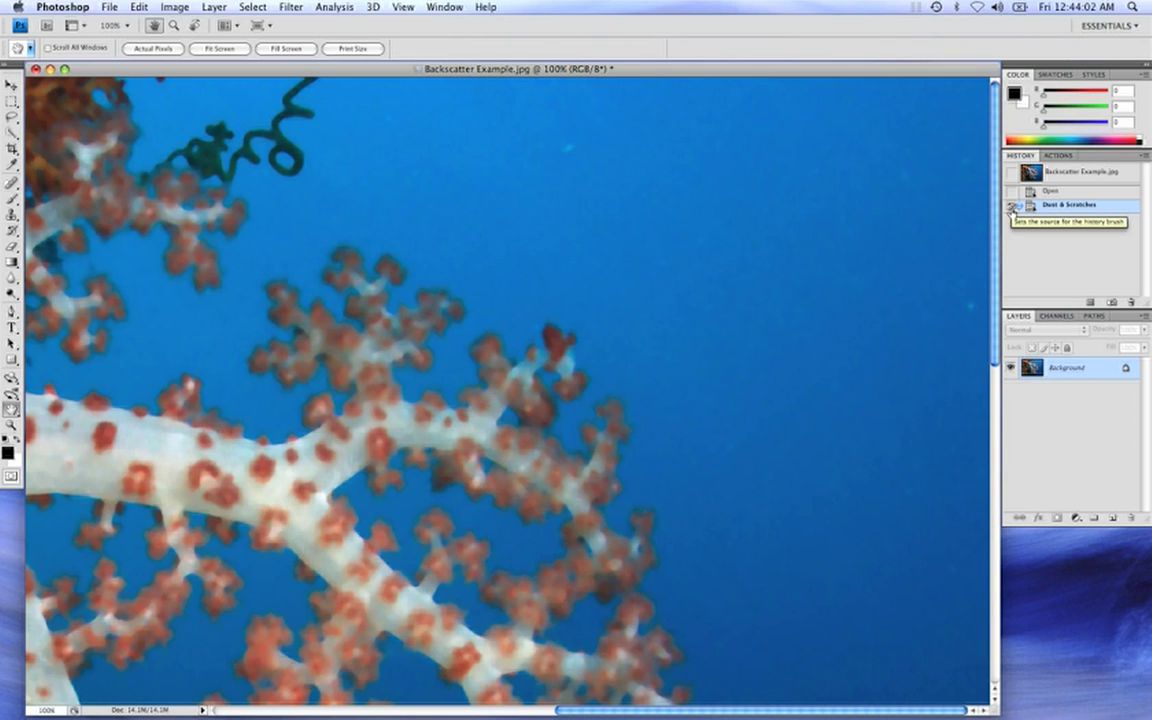
pyautogui.click(1067, 191)
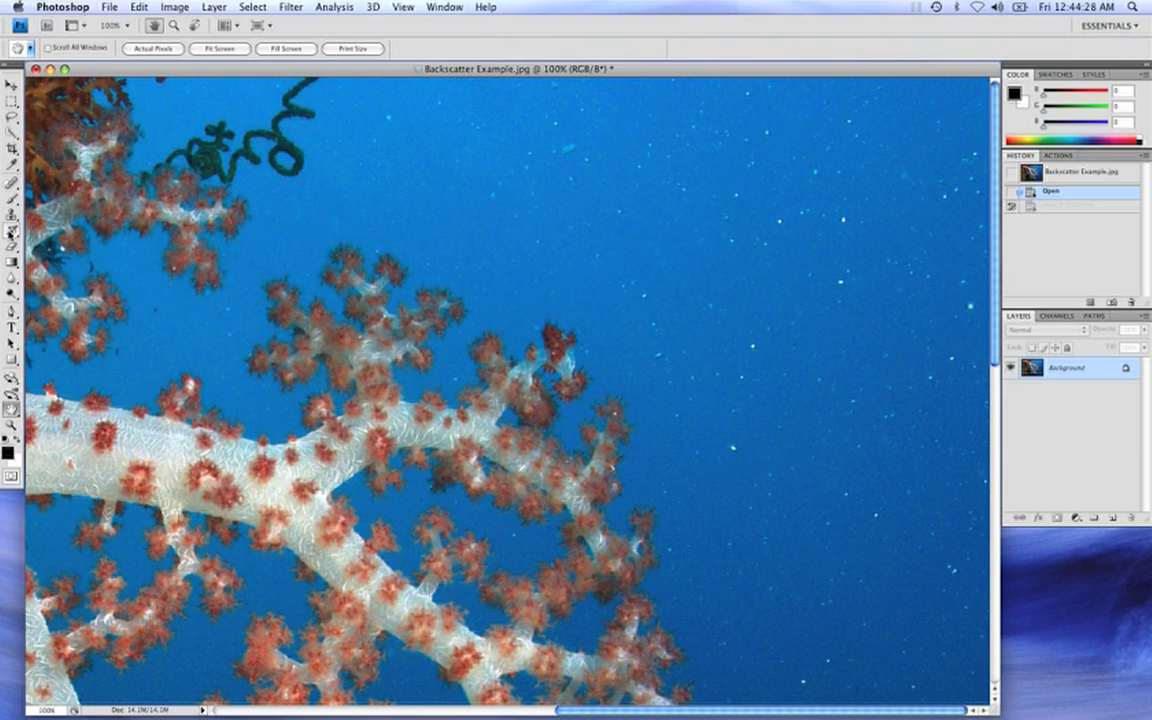
# Set up the History Brush with a 400-pixel brush in Darken mode.
pyautogui.click(12, 230)
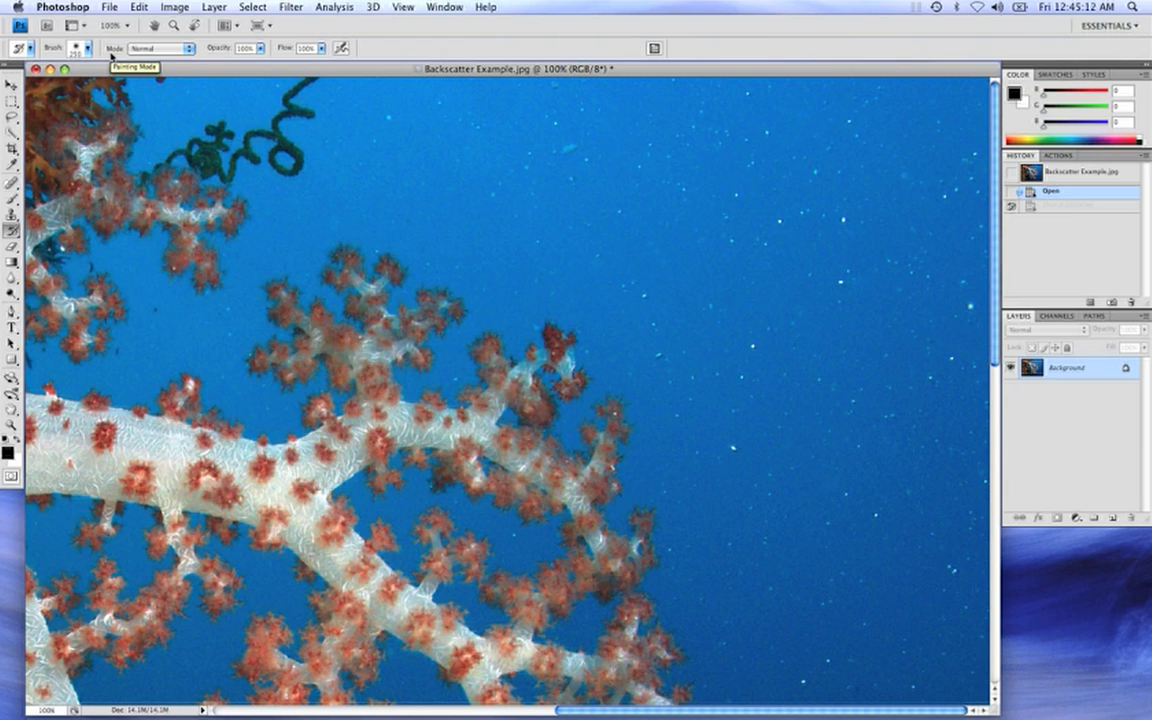
pyautogui.click(188, 49)
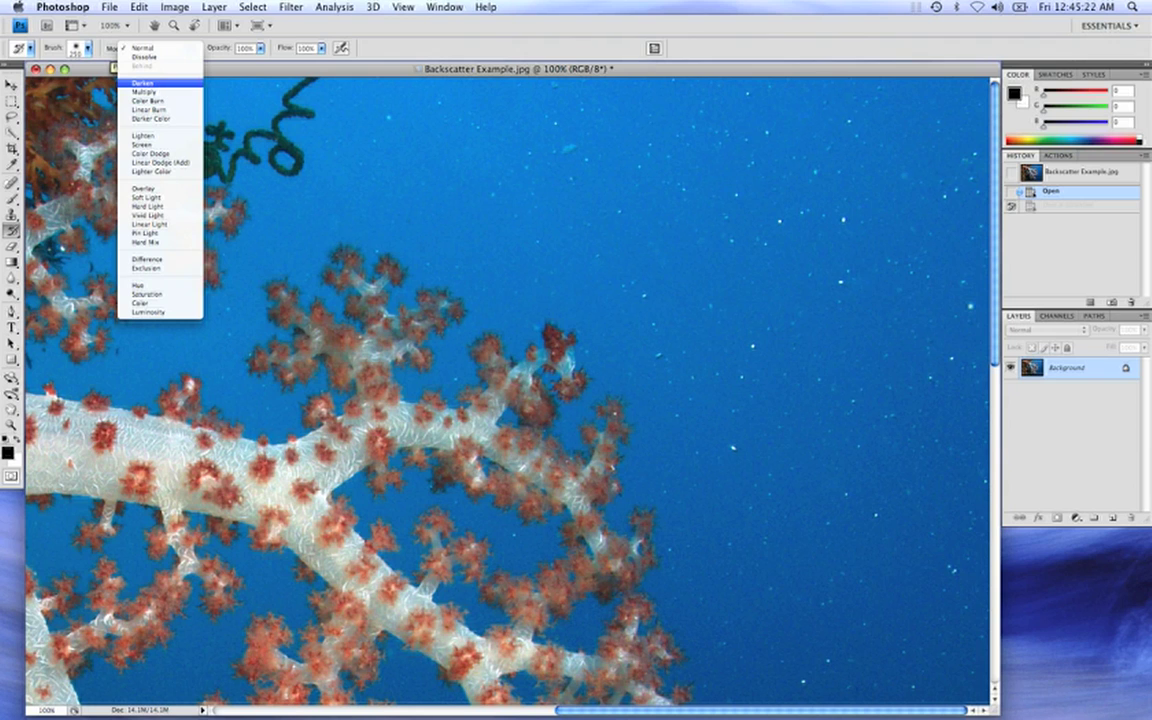
pyautogui.click(155, 83)
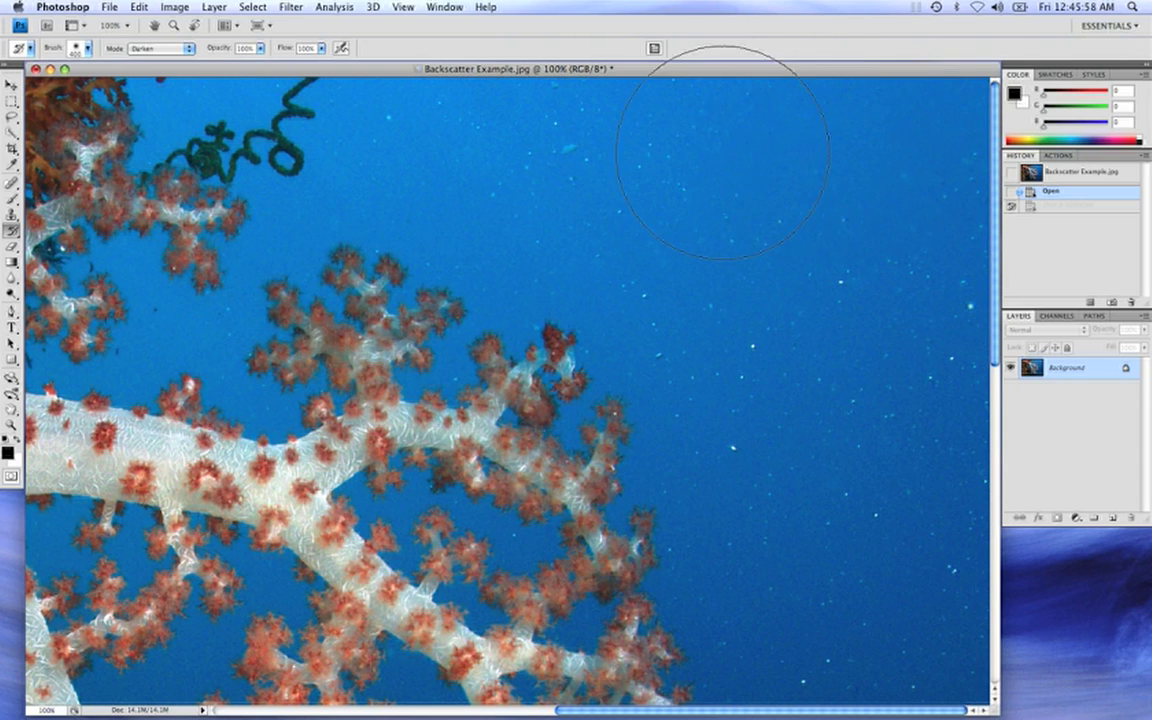
# Paint the filtered state over the white specks in the open water above and beside the upper coral branches.
pyautogui.moveTo(660, 143); pyautogui.dragTo(690, 180)
pyautogui.moveTo(800, 200)
pyautogui.mouseDown()
pyautogui.moveTo(905, 268)
pyautogui.moveTo(908, 215)
pyautogui.moveTo(900, 350)
pyautogui.moveTo(912, 443)
pyautogui.mouseUp()
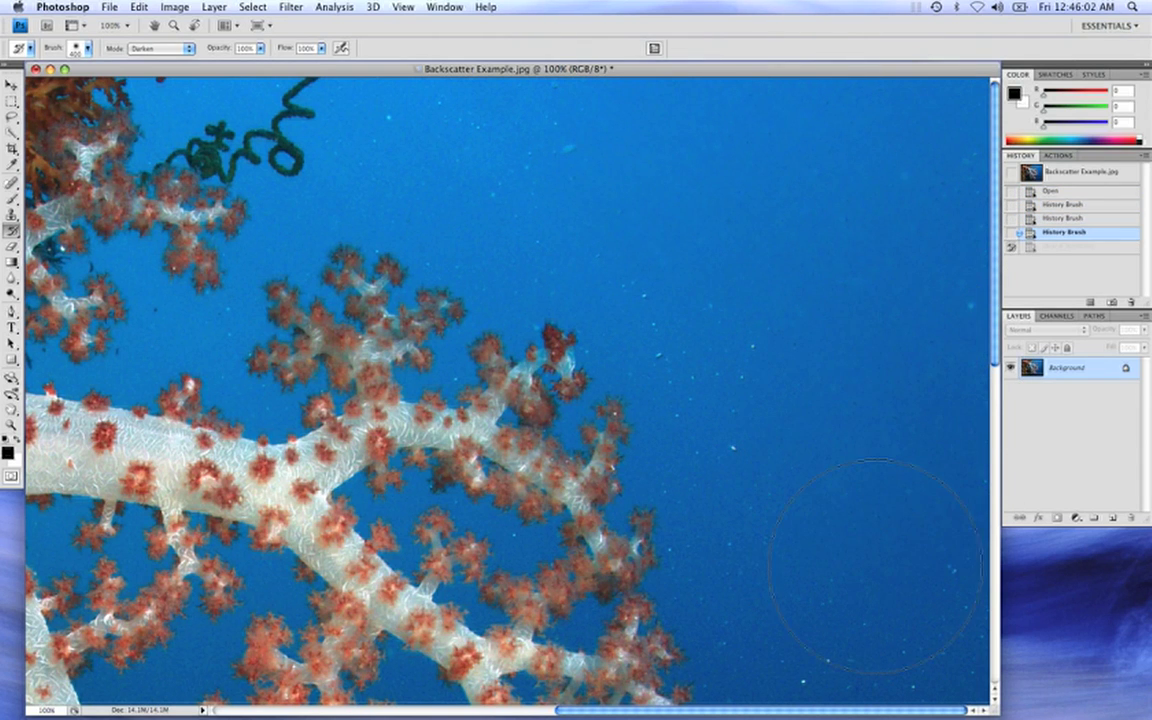
pyautogui.moveTo(875, 567); pyautogui.dragTo(862, 640)
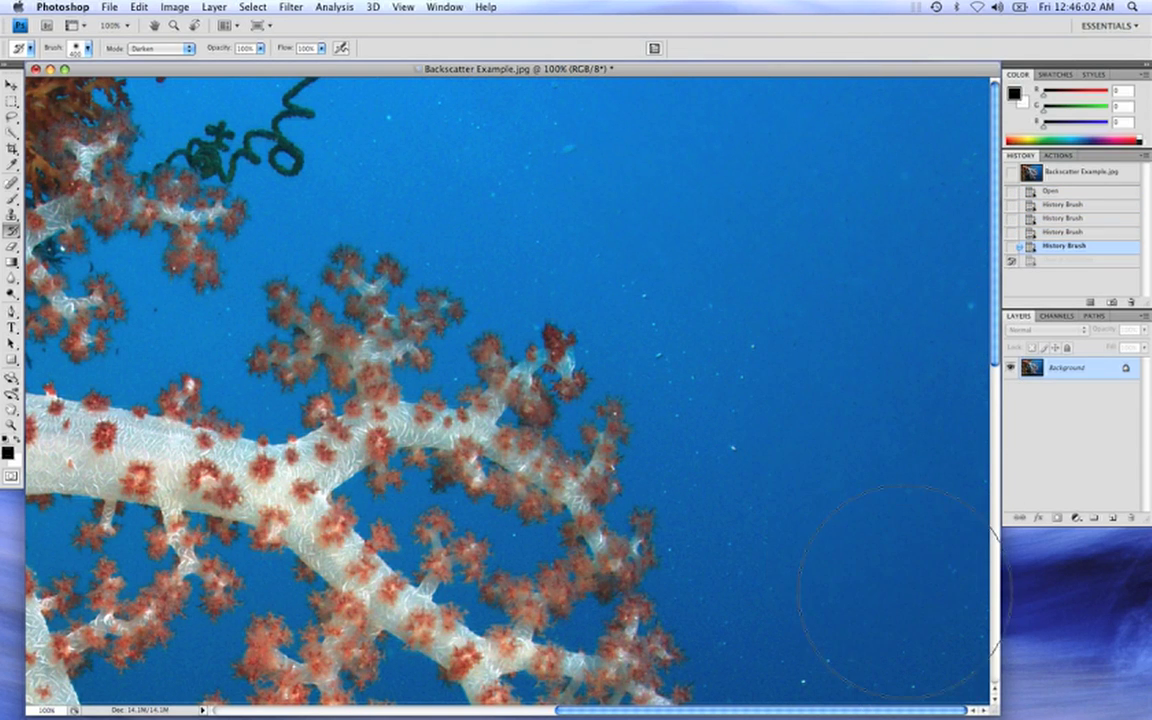
pyautogui.click(689, 267)
pyautogui.click(517, 216)
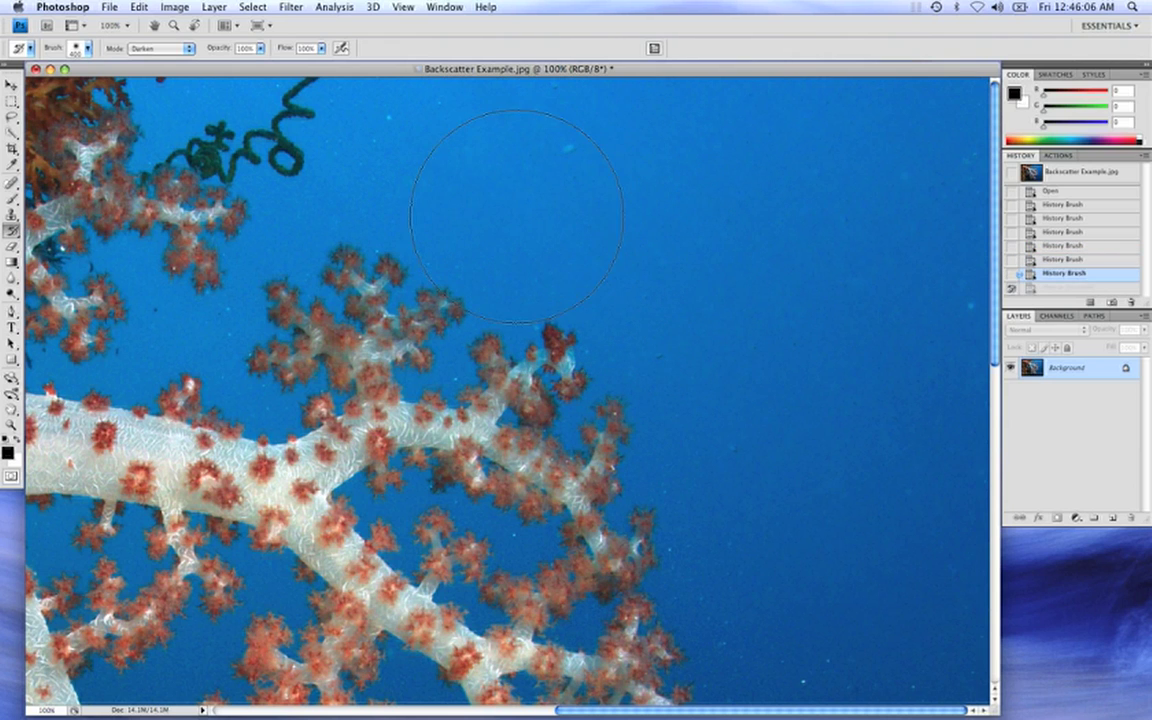
pyautogui.click(493, 204)
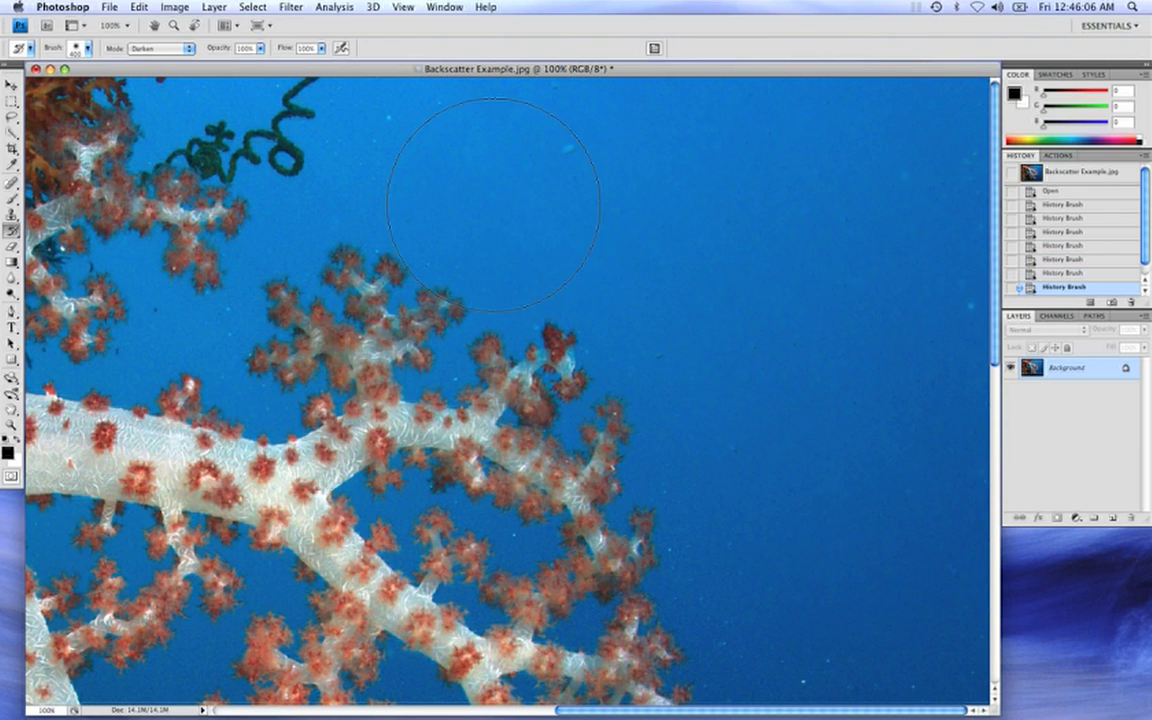
pyautogui.click(758, 475)
pyautogui.click(820, 595)
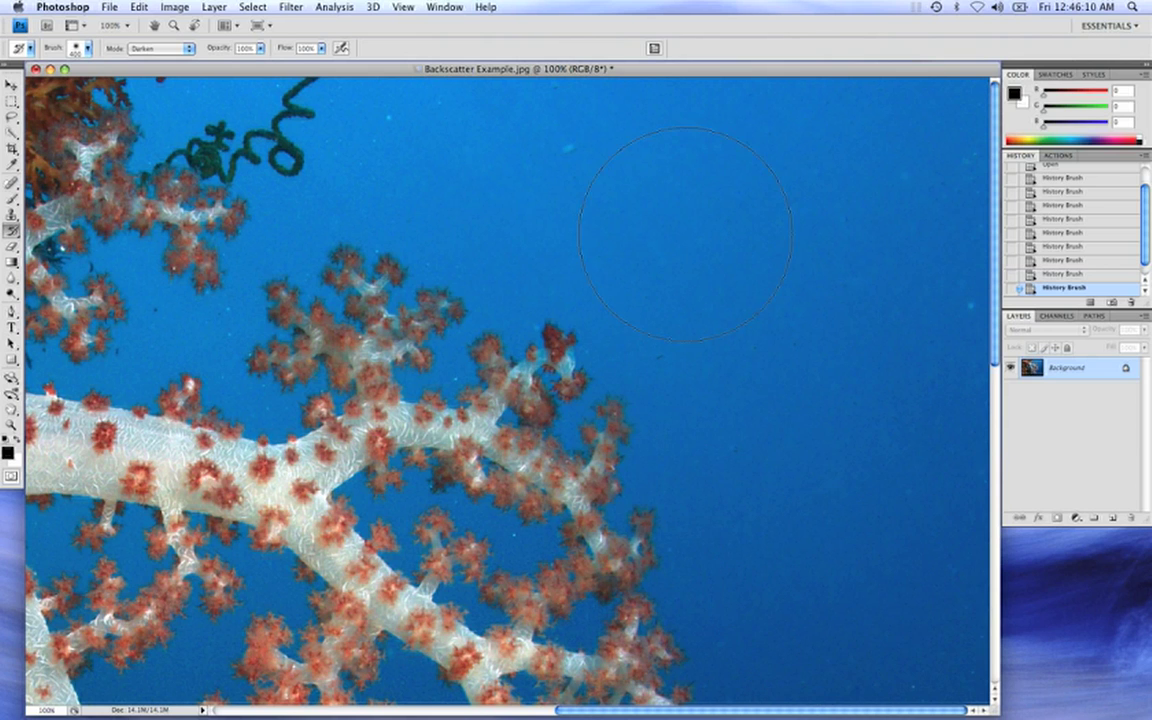
pyautogui.click(535, 213)
# Paint away the specks in the darker water further down, beside and below the lower coral branches.
pyautogui.scroll(-3, 849, 505)
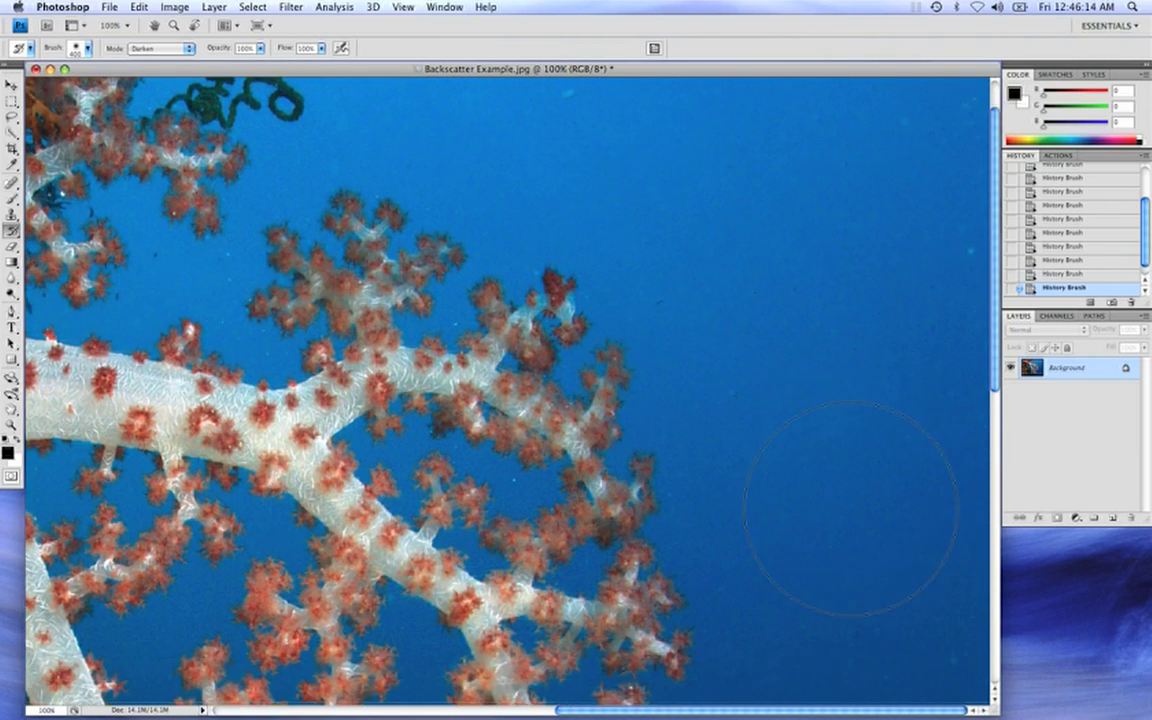
pyautogui.scroll(-5, 849, 508)
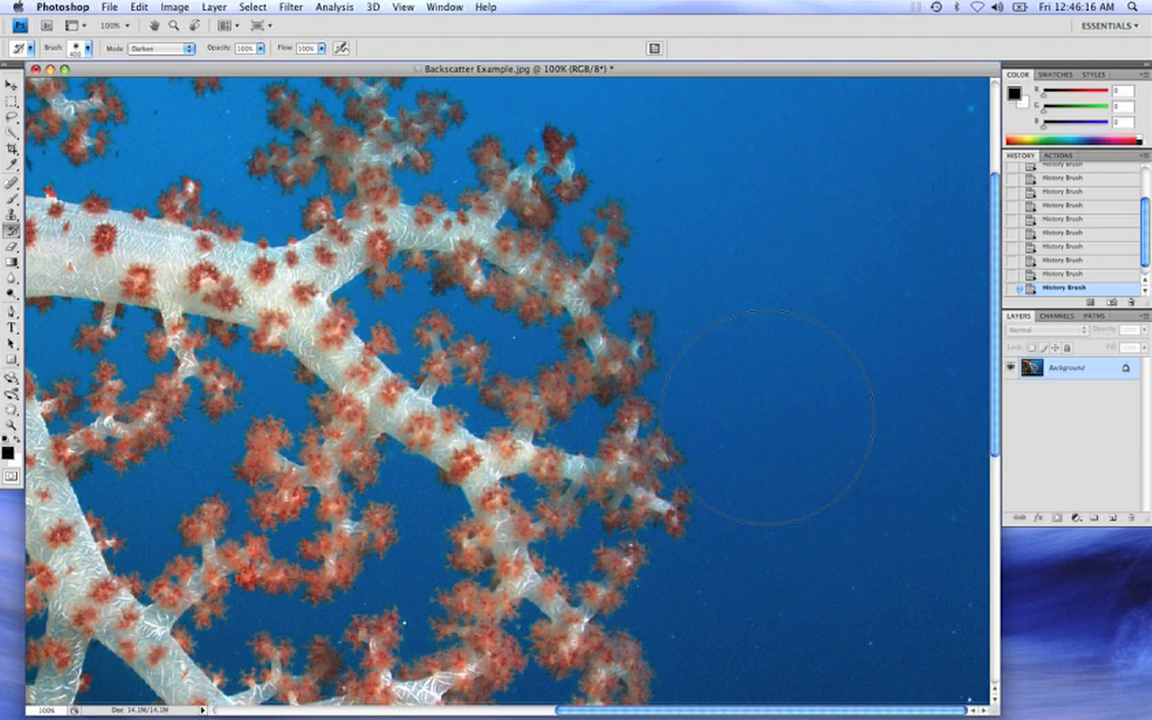
pyautogui.moveTo(768, 417)
pyautogui.mouseDown()
pyautogui.moveTo(795, 559)
pyautogui.moveTo(789, 434)
pyautogui.moveTo(768, 532)
pyautogui.moveTo(747, 567)
pyautogui.moveTo(788, 597)
pyautogui.mouseUp()
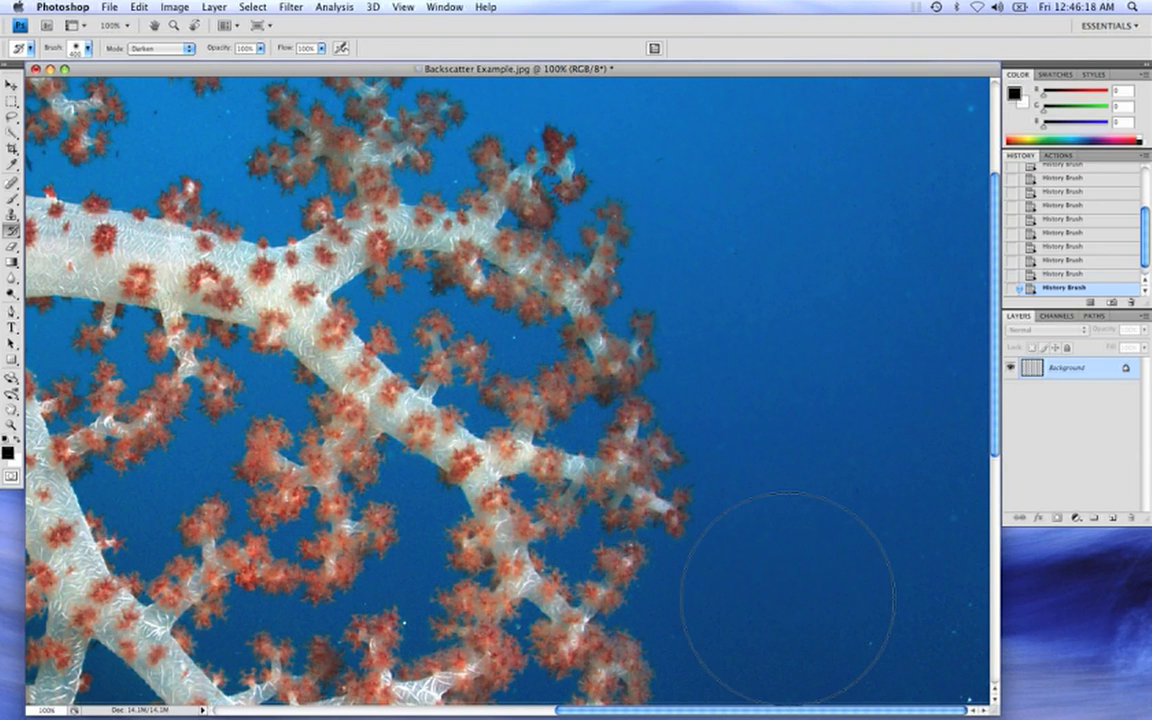
pyautogui.scroll(-3, 792, 591)
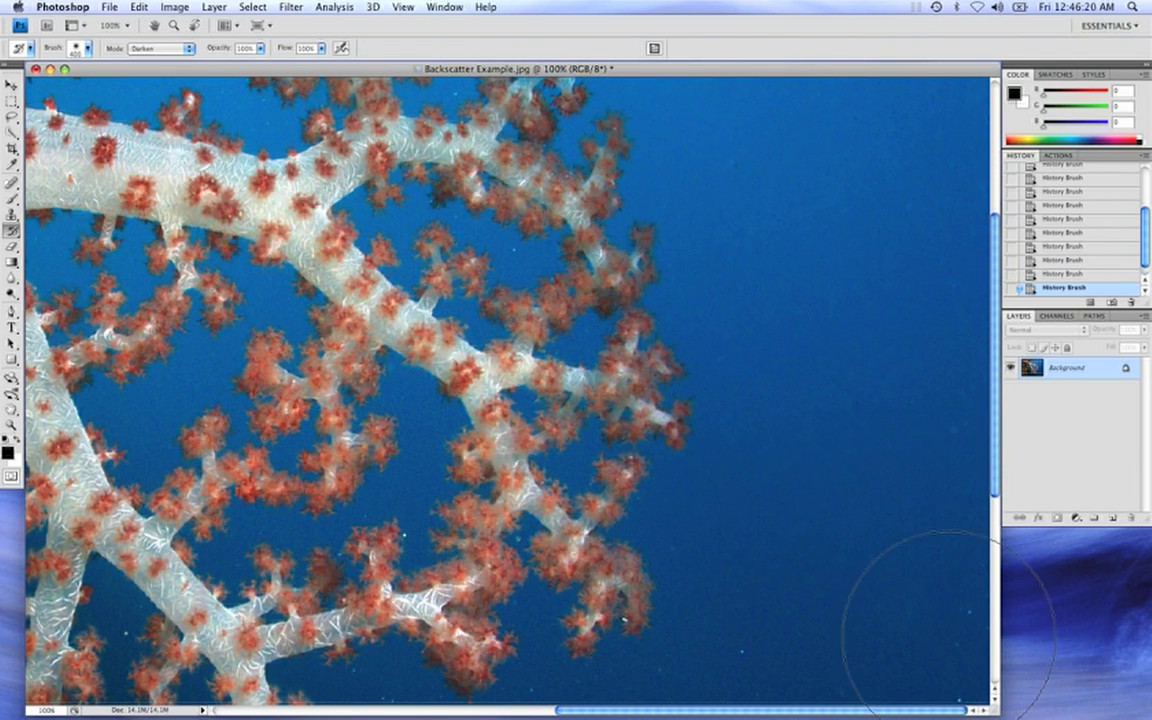
pyautogui.scroll(-5, 843, 440)
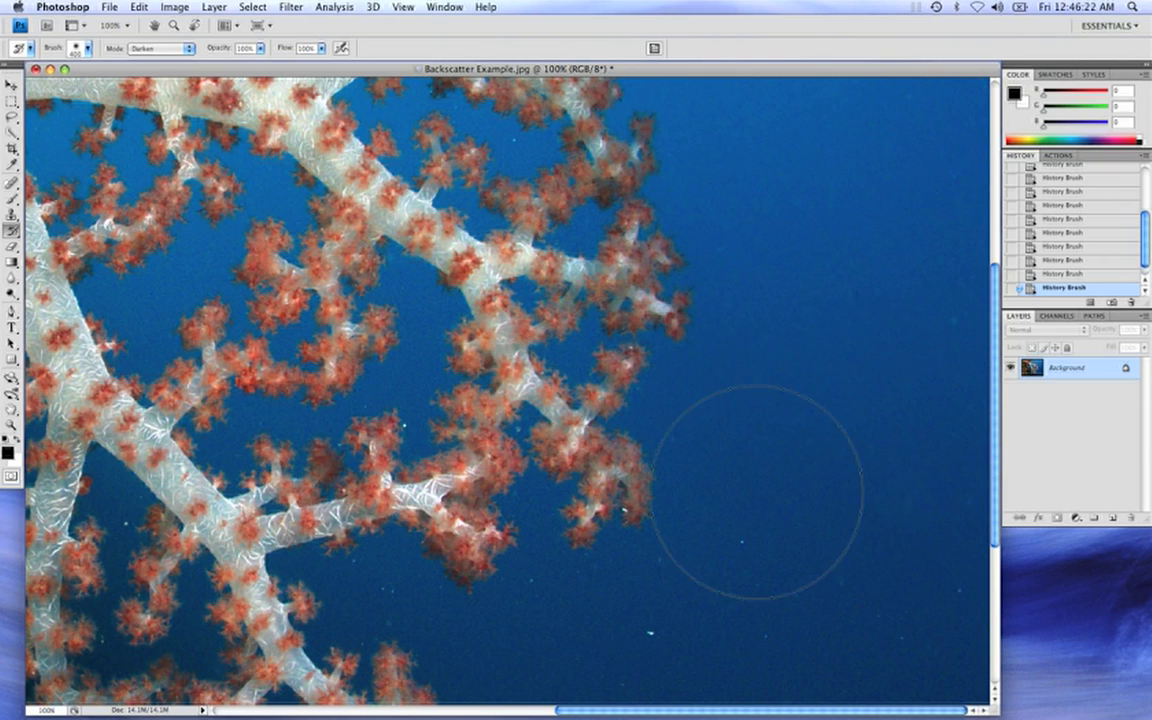
pyautogui.moveTo(757, 492)
pyautogui.mouseDown()
pyautogui.moveTo(689, 653)
pyautogui.moveTo(709, 707)
pyautogui.moveTo(789, 544)
pyautogui.moveTo(882, 483)
pyautogui.moveTo(886, 541)
pyautogui.moveTo(845, 525)
pyautogui.mouseUp()
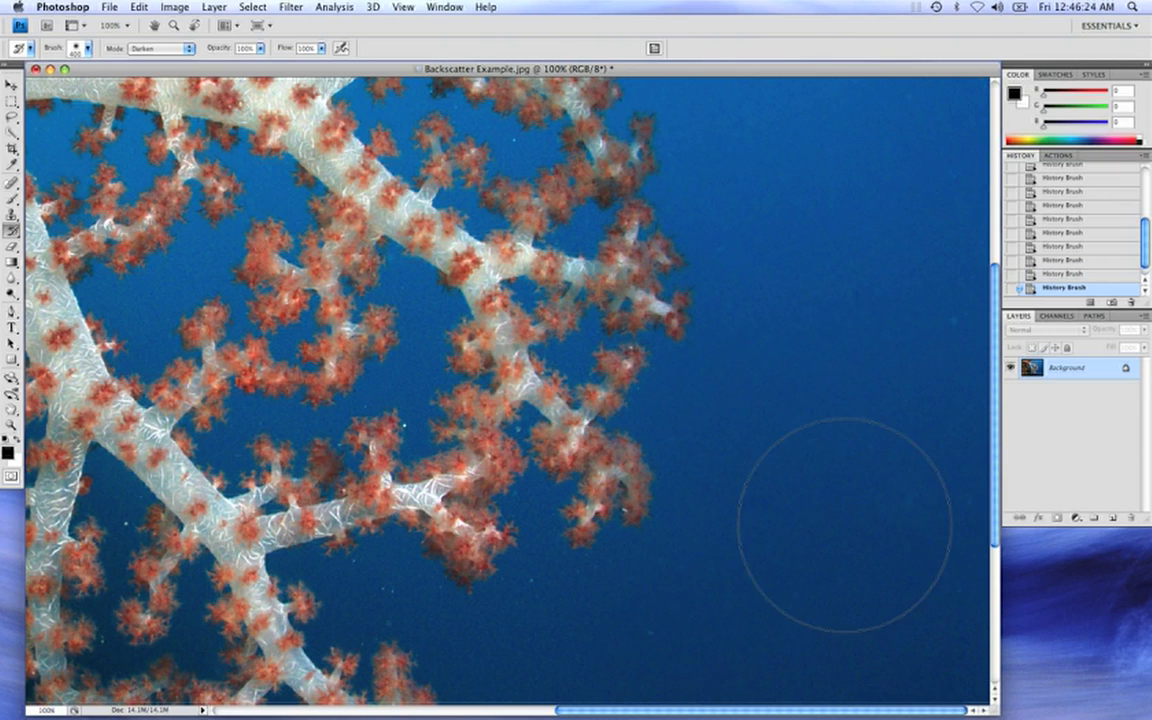
pyautogui.scroll(-5, 818, 506)
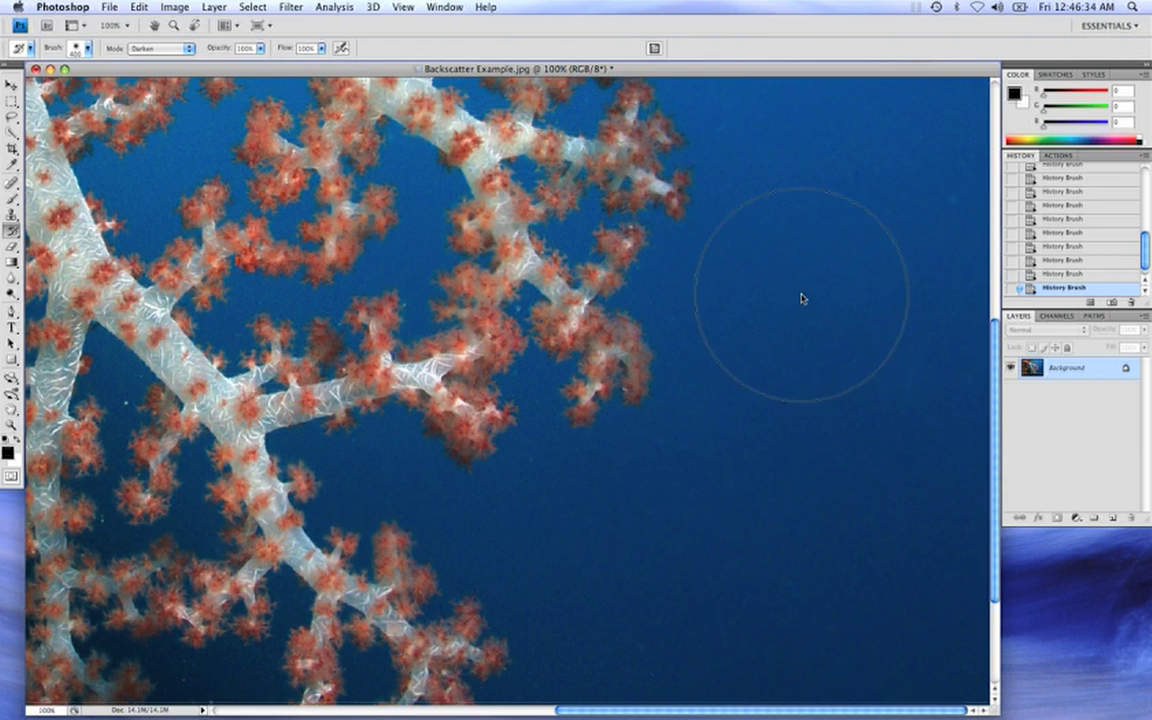
pyautogui.scroll(10, 801, 298)
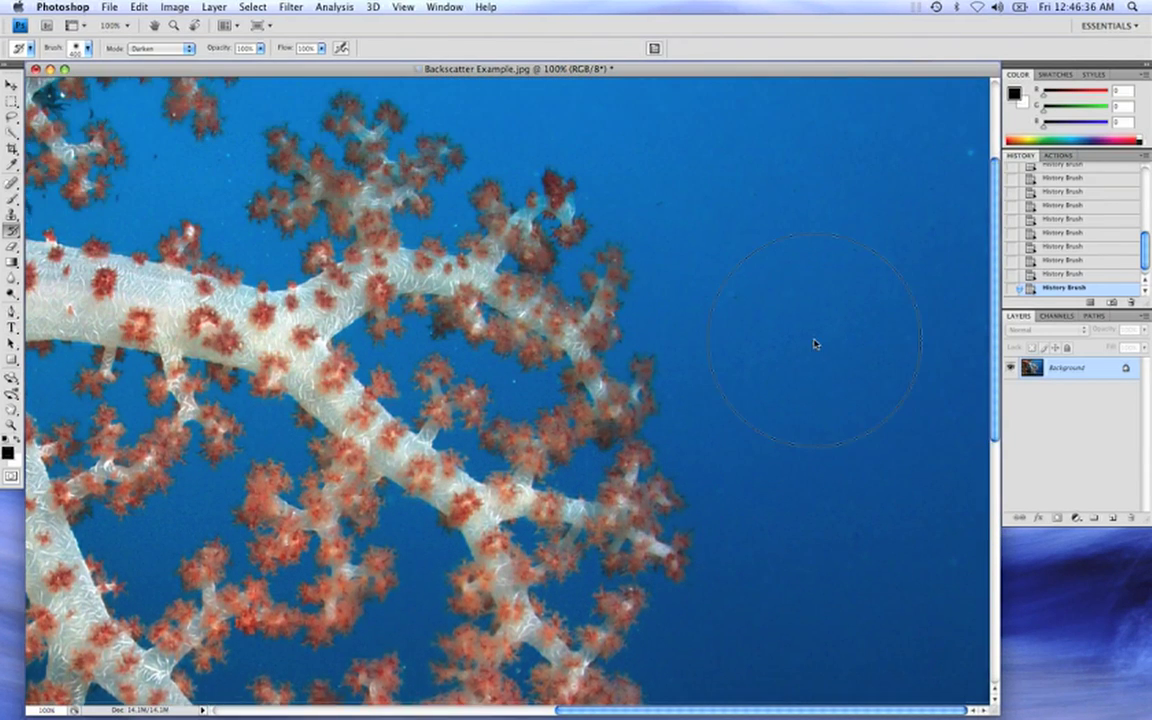
pyautogui.scroll(3, 815, 344)
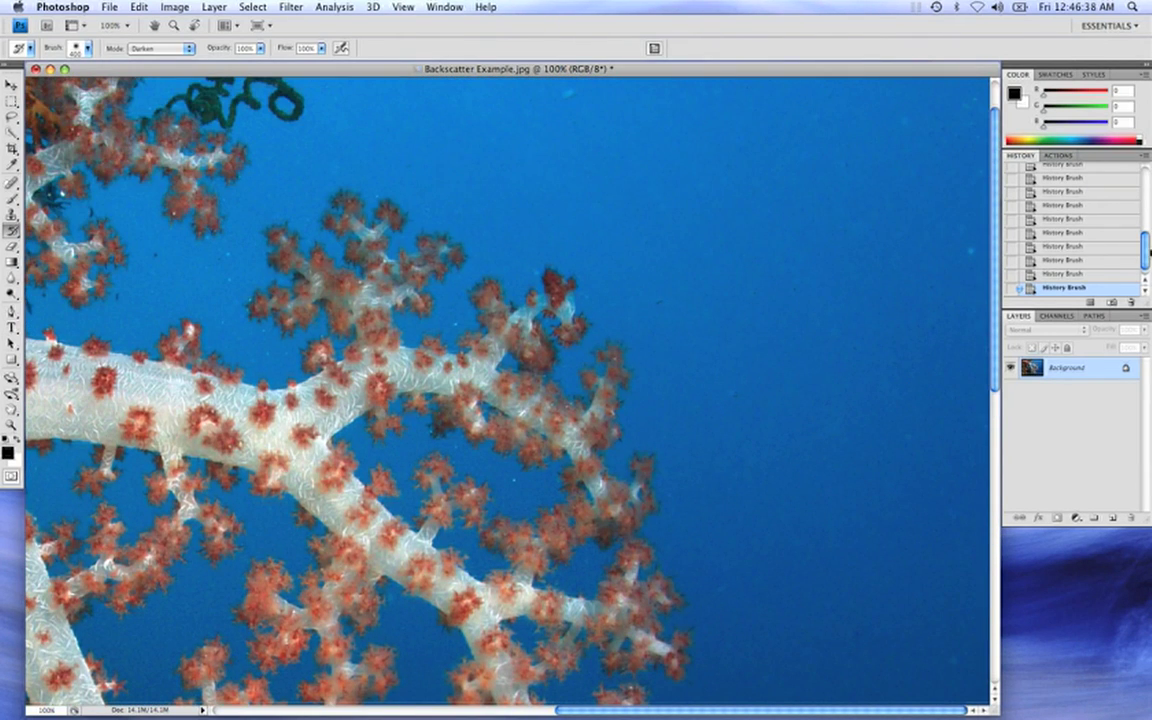
pyautogui.moveTo(1146, 258); pyautogui.dragTo(1138, 178)
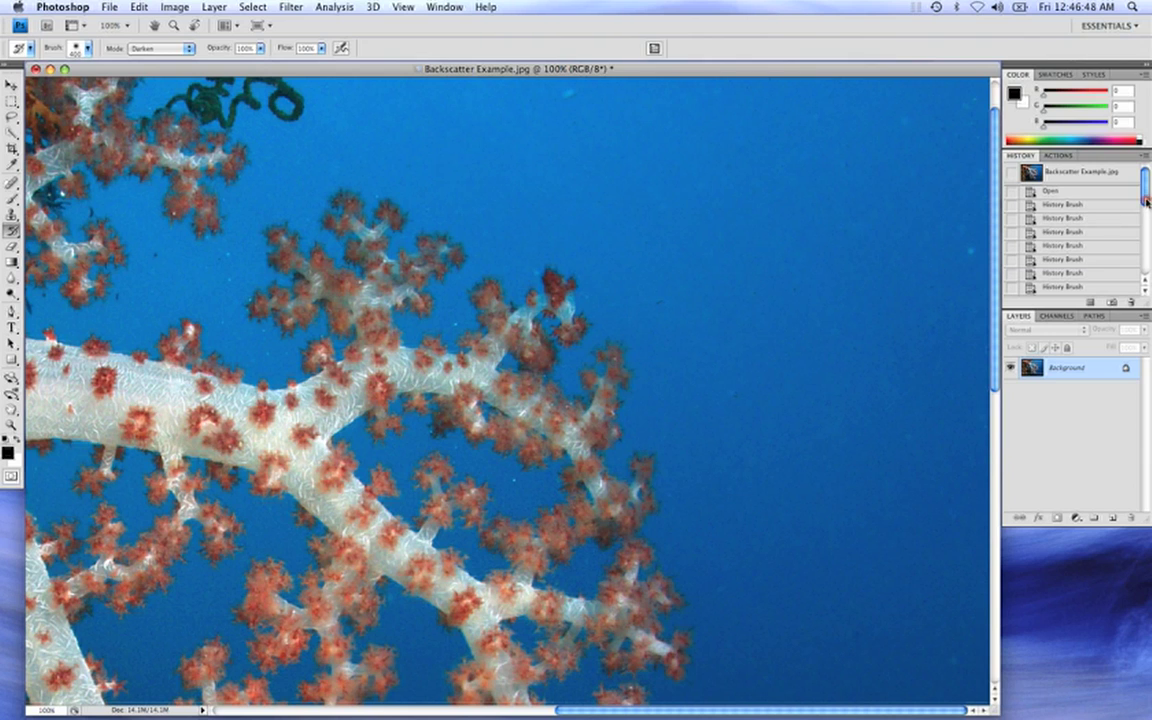
pyautogui.moveTo(1147, 200); pyautogui.dragTo(1147, 256)
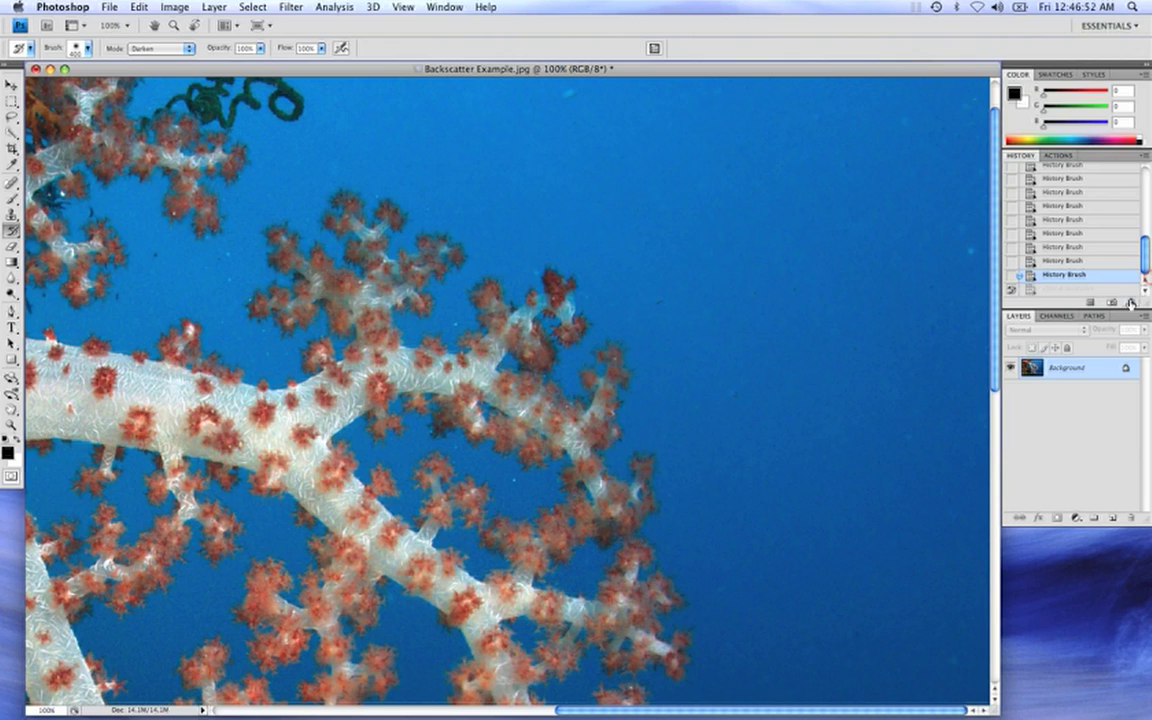